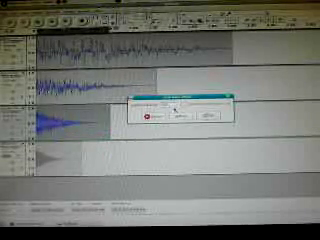
pyautogui.write('1000')
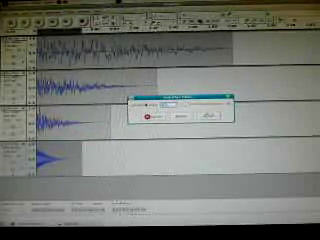
# - Apply the low-pass filter to the fourth noise layer
pyautogui.click(207, 115)
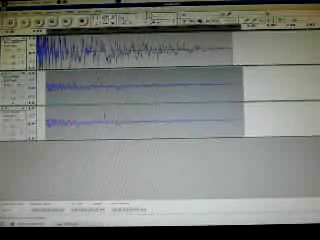
# - Quieten an echo copy with Amplify and duplicate it into a new track
pyautogui.click(70, 11)
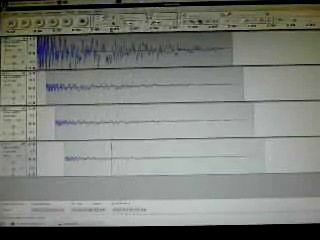
pyautogui.hotkey('ctrl', 'd')
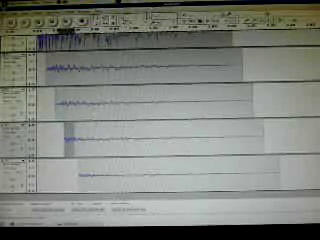
# - Lower the current echo copy's volume again with Repeat Amplify, then select the fourth copy
pyautogui.click(68, 10)
pyautogui.click(85, 68)
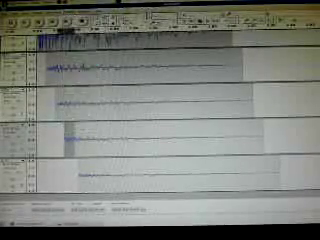
pyautogui.click(78, 172)
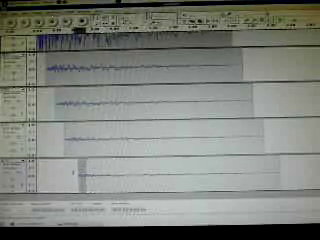